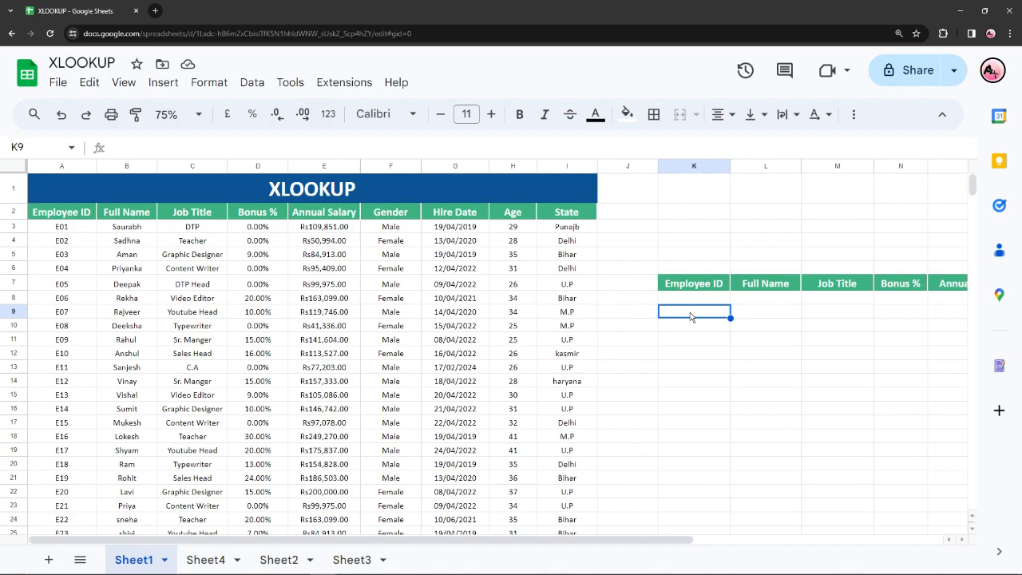
Step: Enter E01 as the lookup value in cell K9 under the Employee ID header
{"action": "type", "text": "E01"}
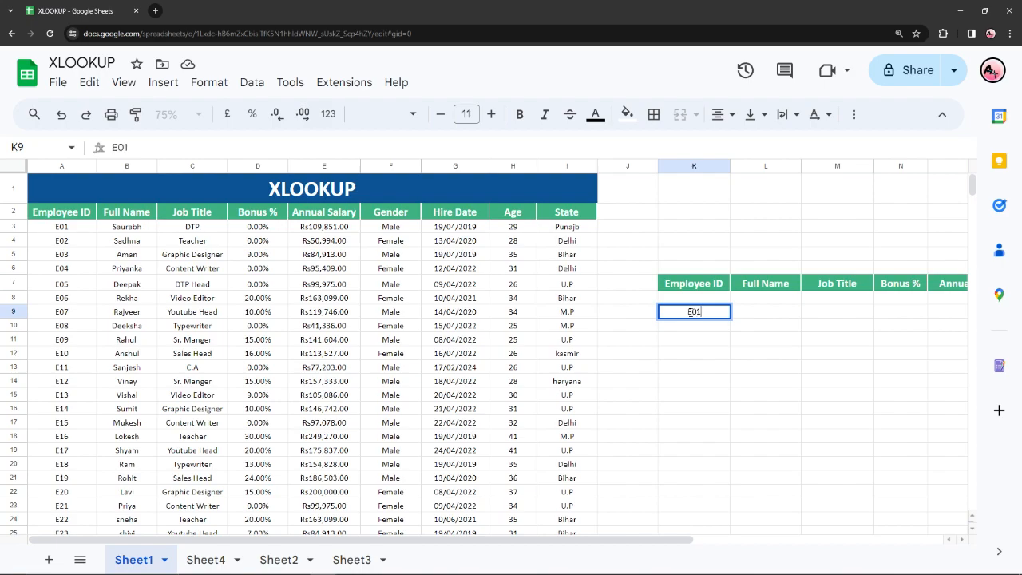
{"action": "key", "text": "Return"}
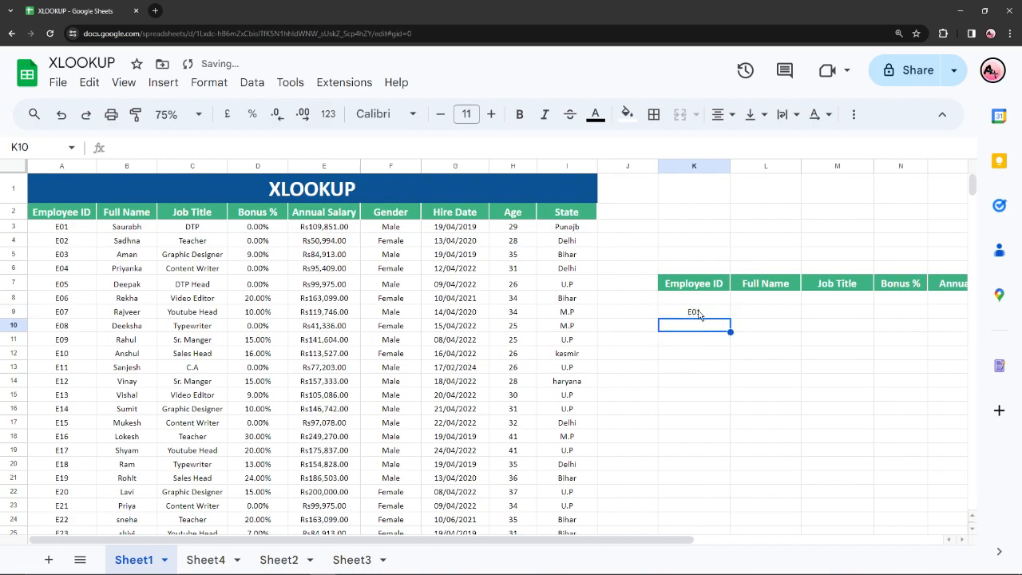
{"action": "left_click", "coordinate": [700, 315]}
Step: Start an XLOOKUP formula in L9, consult its argument help, and use K9 as the search key
{"action": "left_click", "coordinate": [762, 315]}
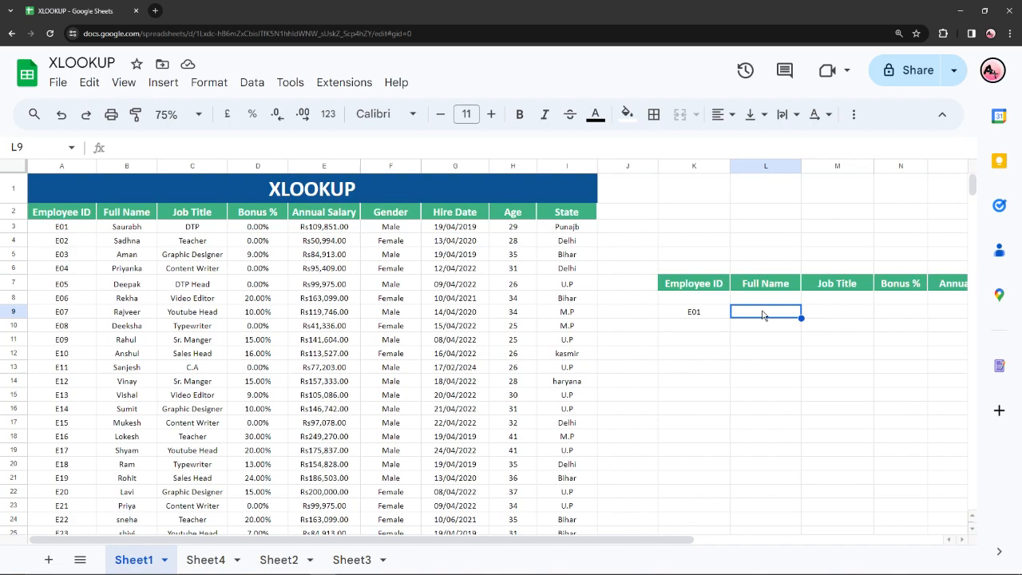
{"action": "type", "text": "=x"}
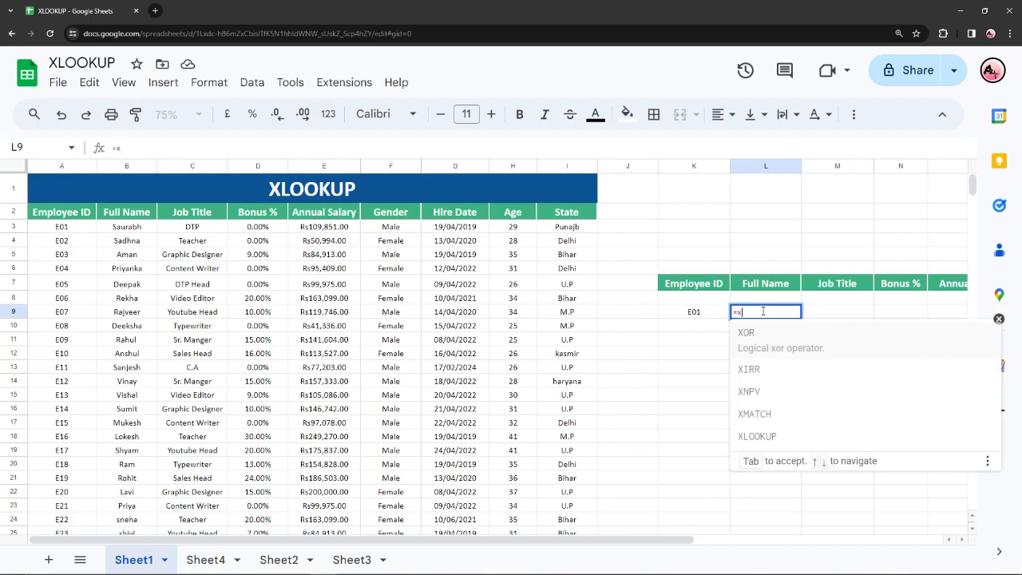
{"action": "type", "text": "l"}
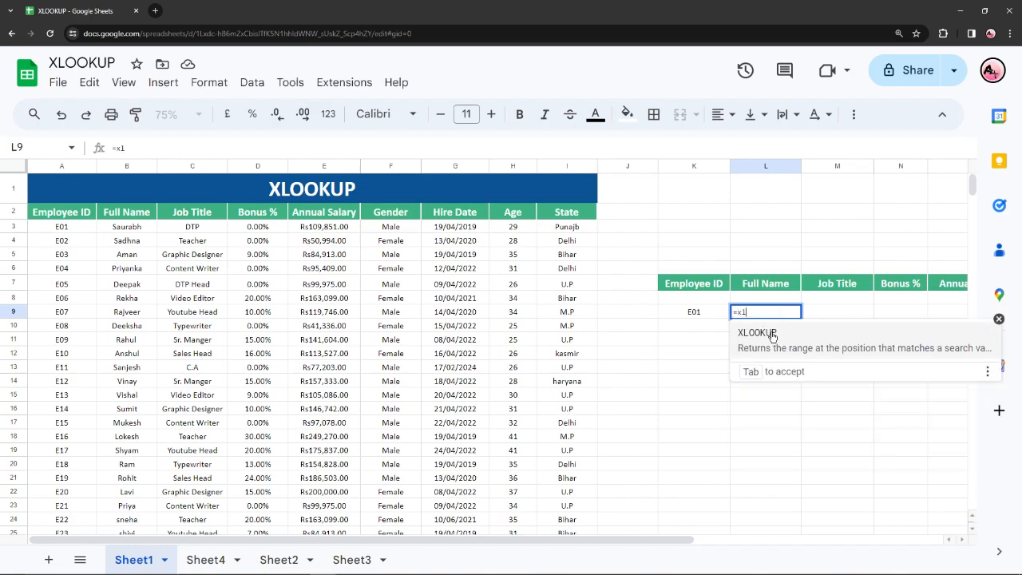
{"action": "left_click", "coordinate": [773, 335]}
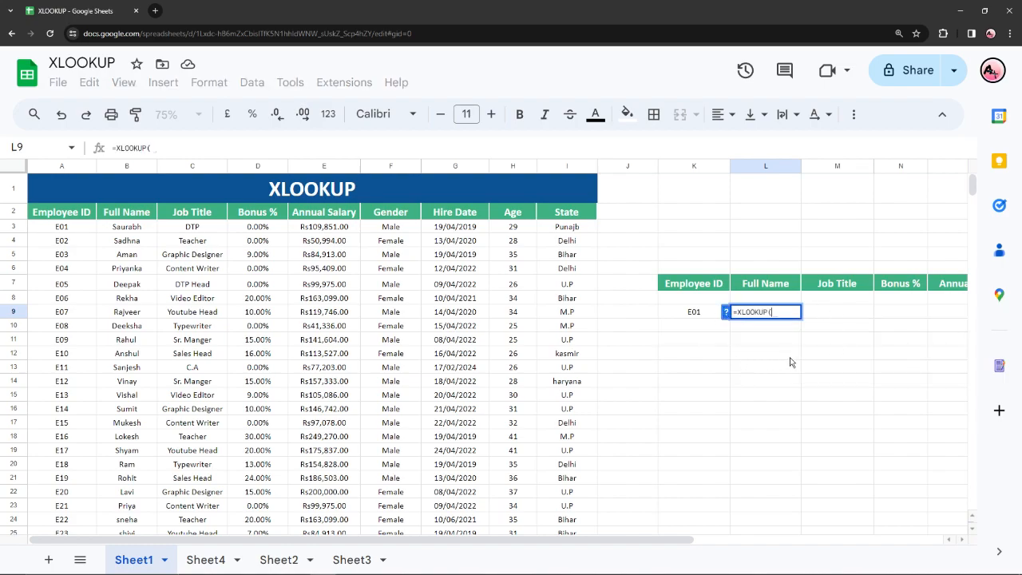
{"action": "left_click", "coordinate": [726, 312]}
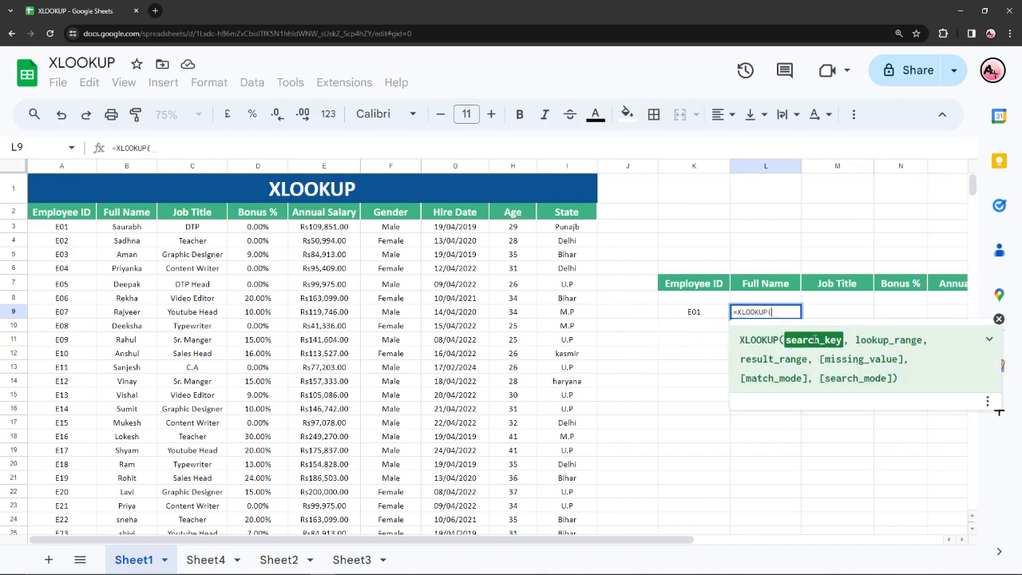
{"action": "left_click", "coordinate": [989, 342]}
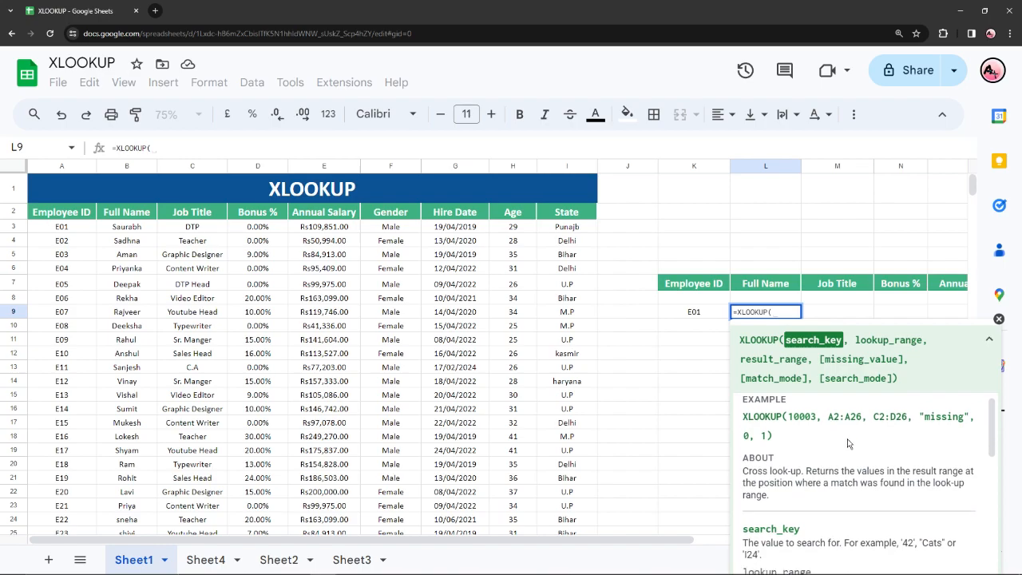
{"action": "scroll", "coordinate": [845, 439], "scroll_direction": "down", "scroll_amount": 3}
{"action": "scroll", "coordinate": [845, 439], "scroll_direction": "down", "scroll_amount": 2}
{"action": "scroll", "coordinate": [838, 445], "scroll_direction": "up", "scroll_amount": 8}
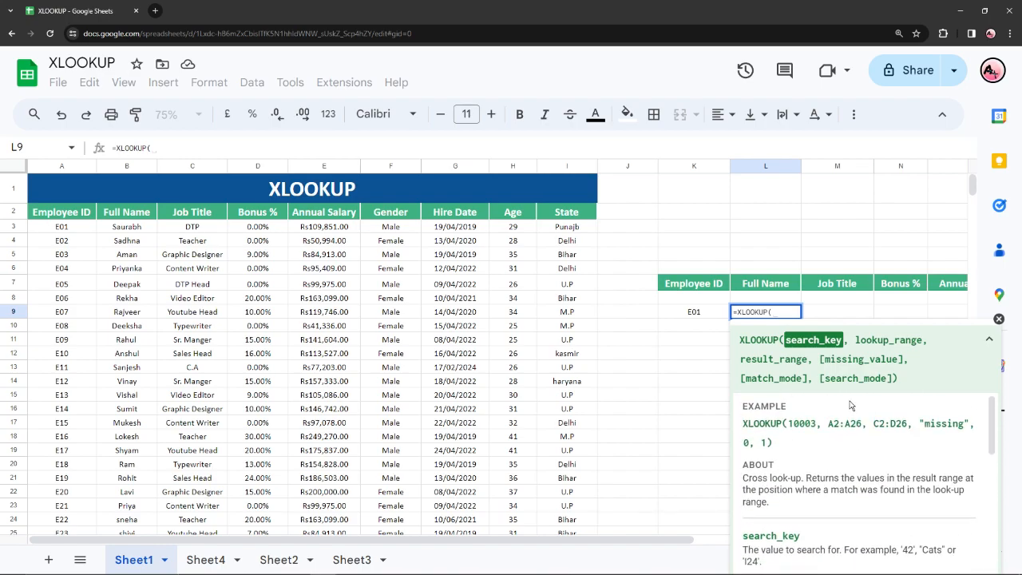
{"action": "left_click", "coordinate": [989, 342]}
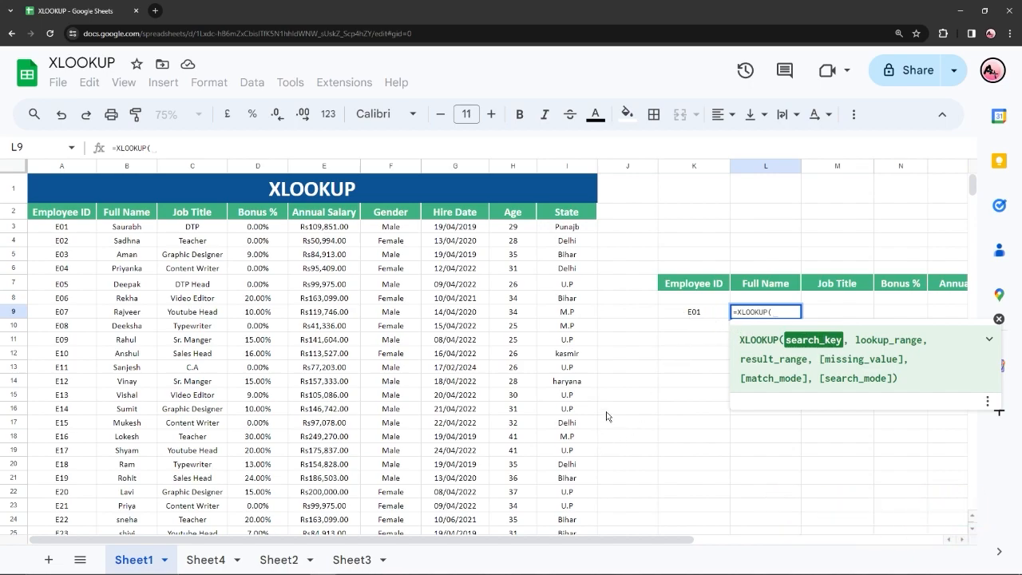
{"action": "left_click", "coordinate": [694, 312]}
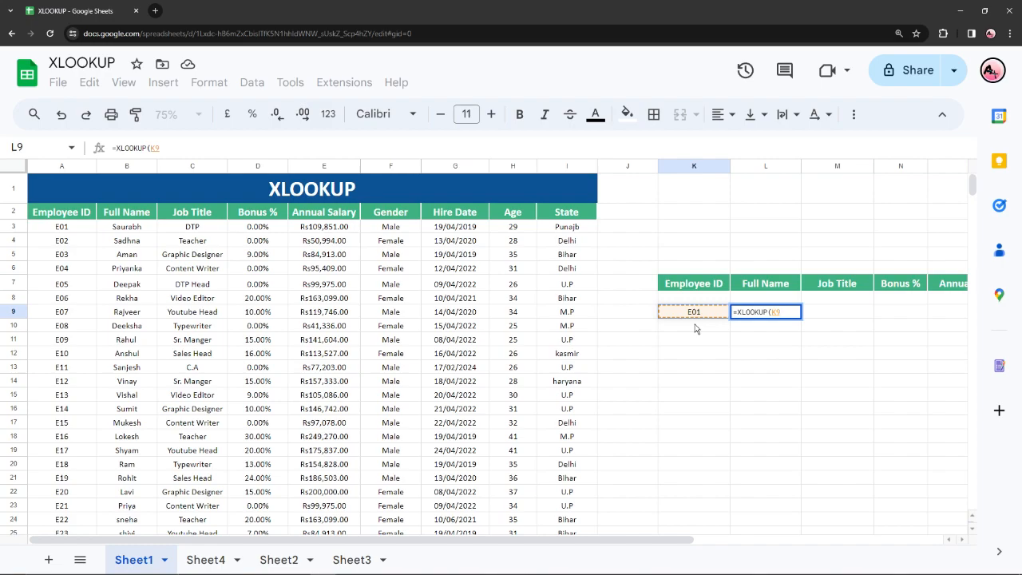
{"action": "type", "text": ","}
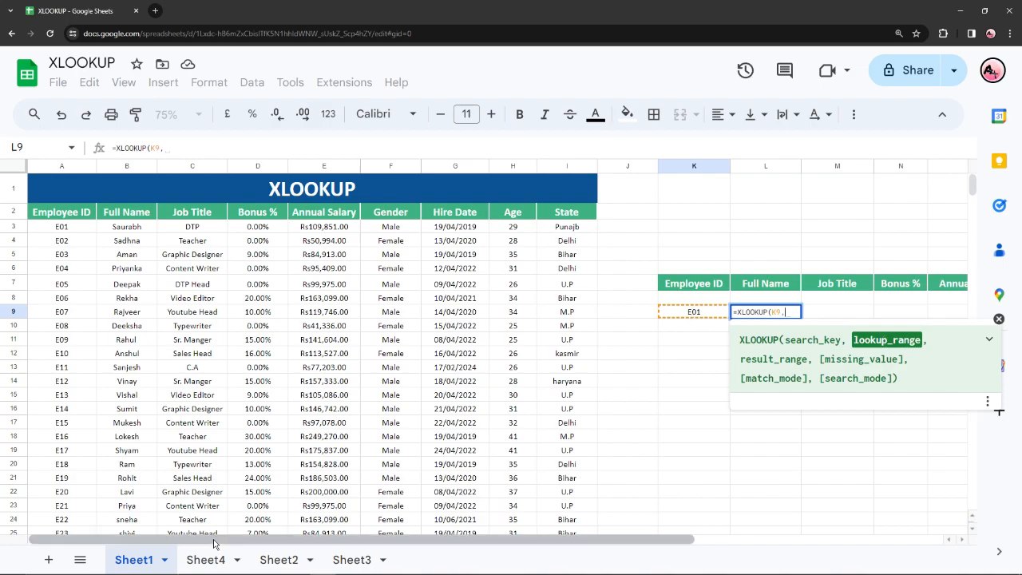
Step: Set the formula's lookup range to A3:A64 and its result range to B3:E64
{"action": "left_click_drag", "start_coordinate": [71, 231], "coordinate": [89, 385]}
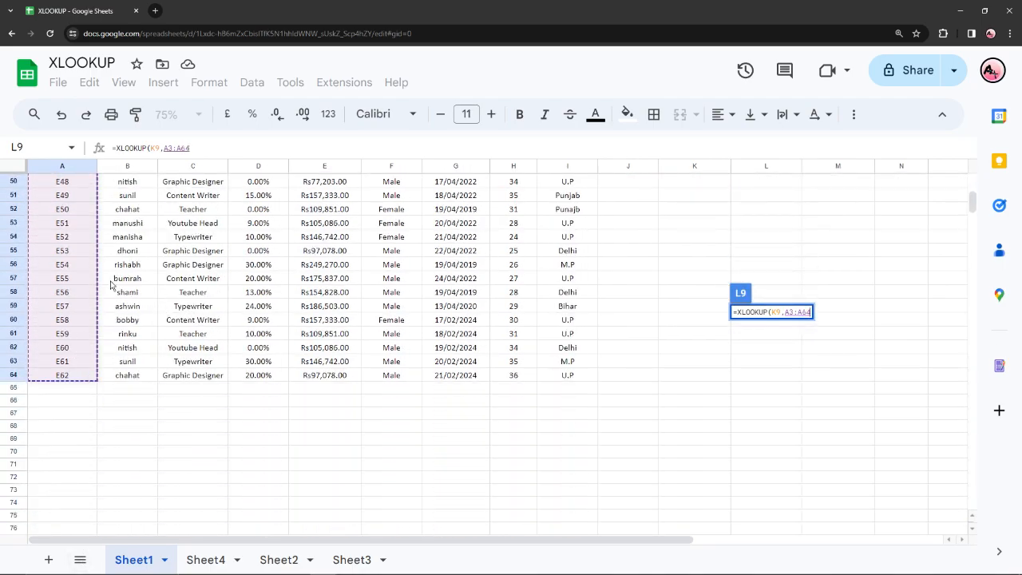
{"action": "scroll", "coordinate": [184, 357], "scroll_direction": "up", "scroll_amount": 10}
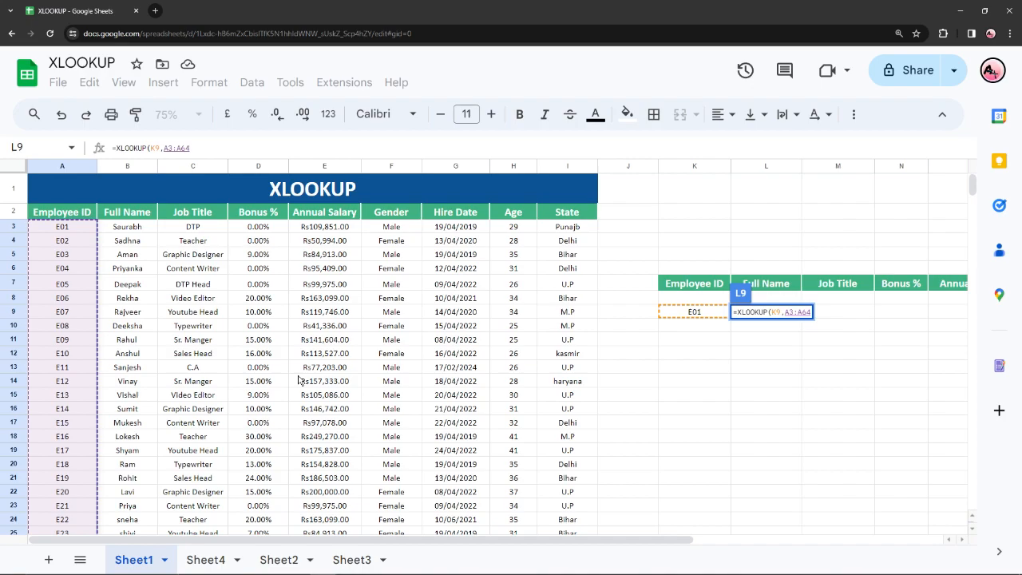
{"action": "type", "text": ","}
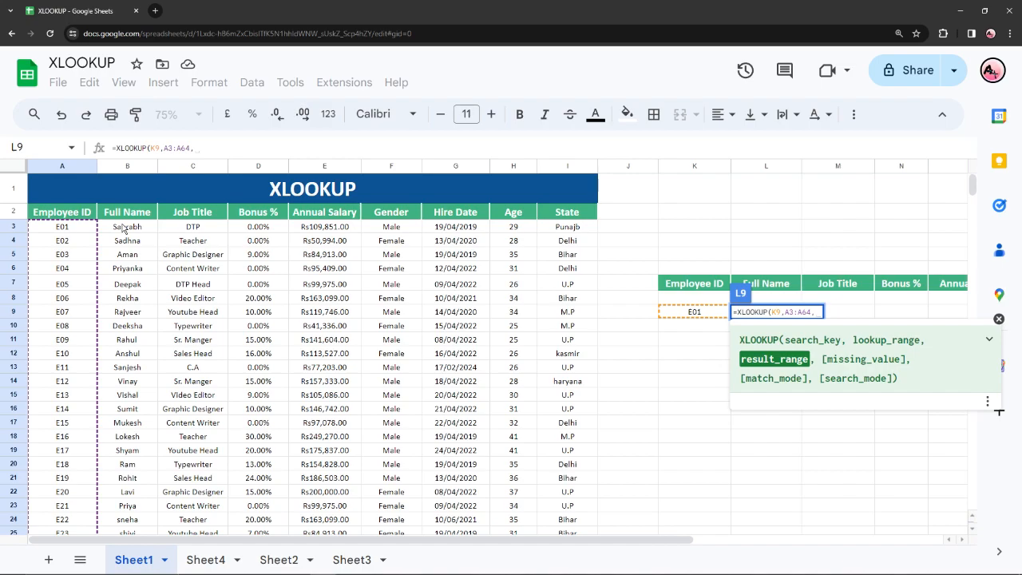
{"action": "left_click_drag", "start_coordinate": [126, 229], "coordinate": [324, 476]}
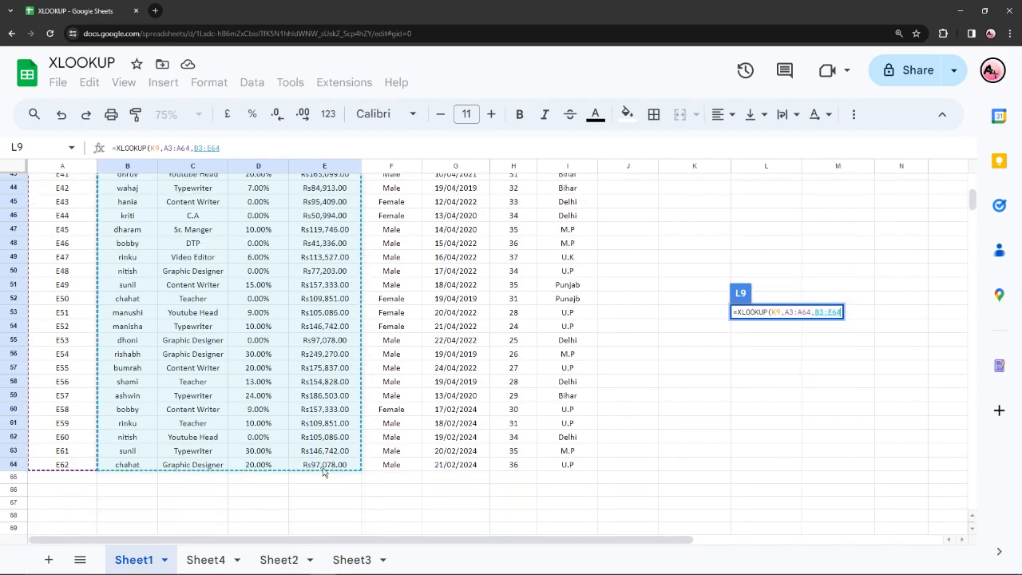
{"action": "scroll", "coordinate": [309, 357], "scroll_direction": "up", "scroll_amount": 5}
{"action": "scroll", "coordinate": [266, 291], "scroll_direction": "up", "scroll_amount": 3}
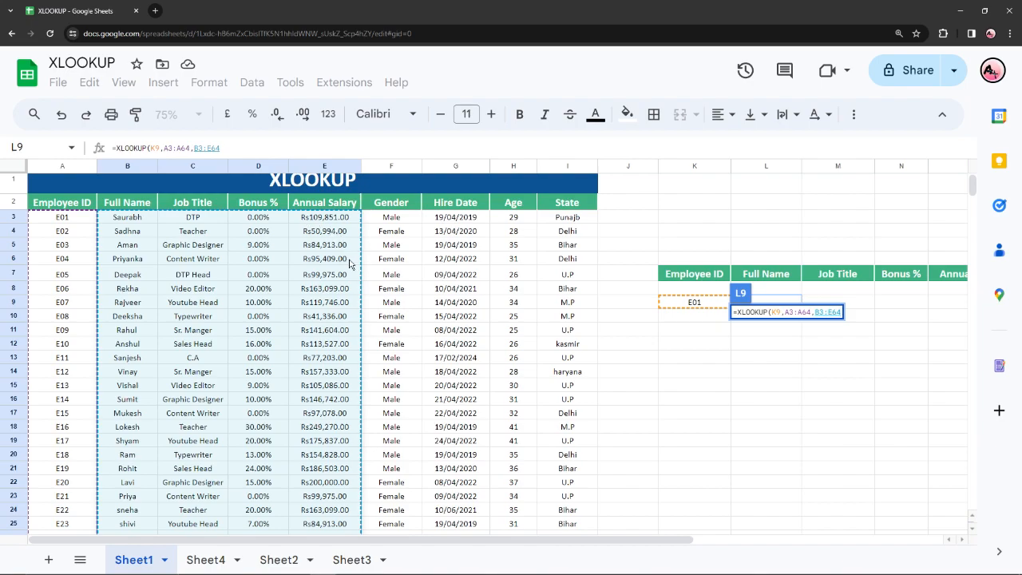
Step: Finish the XLOOKUP formula with "not found" as the missing value and 0 as the match mode
{"action": "type", "text": ","}
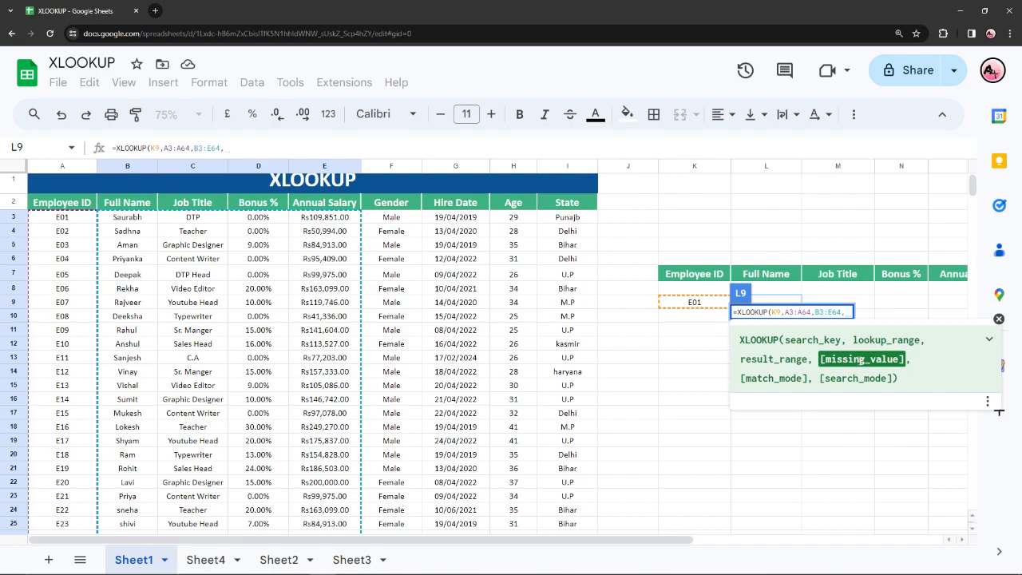
{"action": "type", "text": "\""}
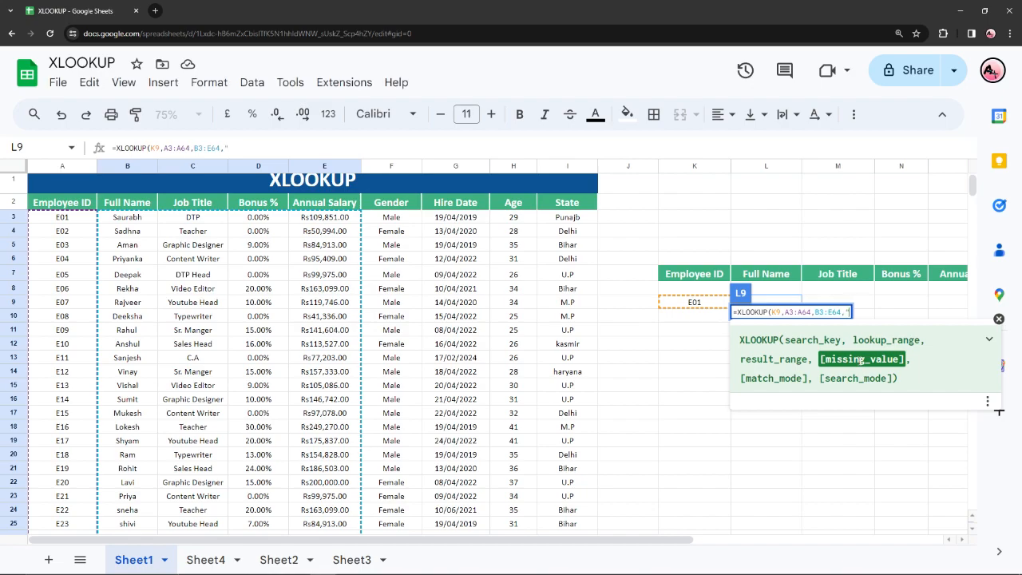
{"action": "type", "text": "not found"}
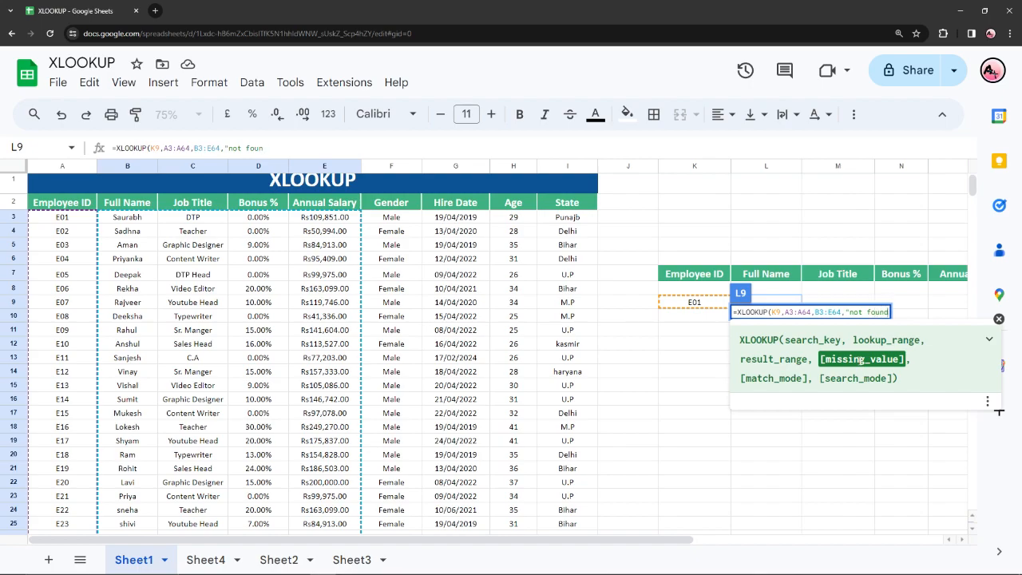
{"action": "type", "text": "\","}
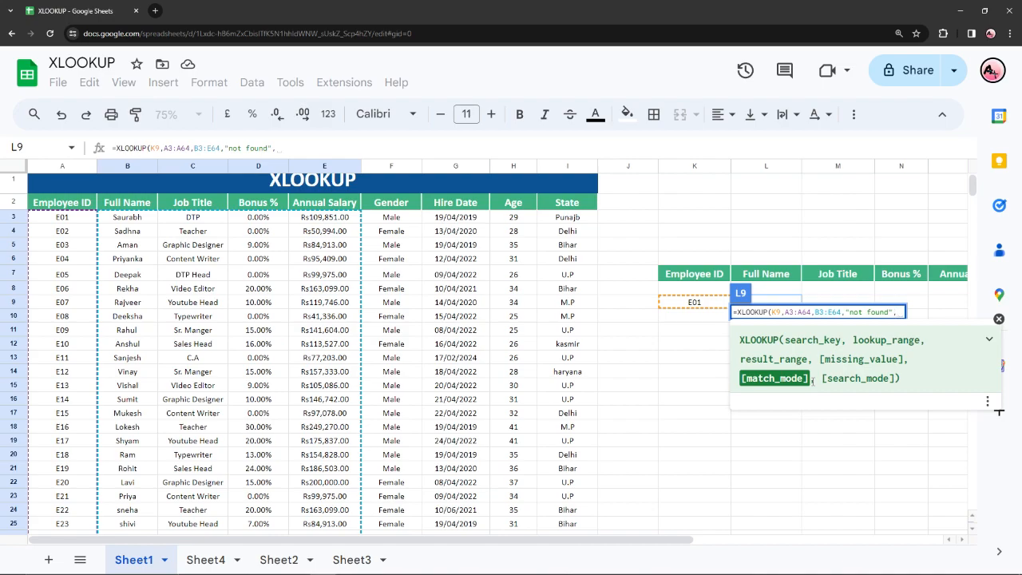
{"action": "type", "text": "0"}
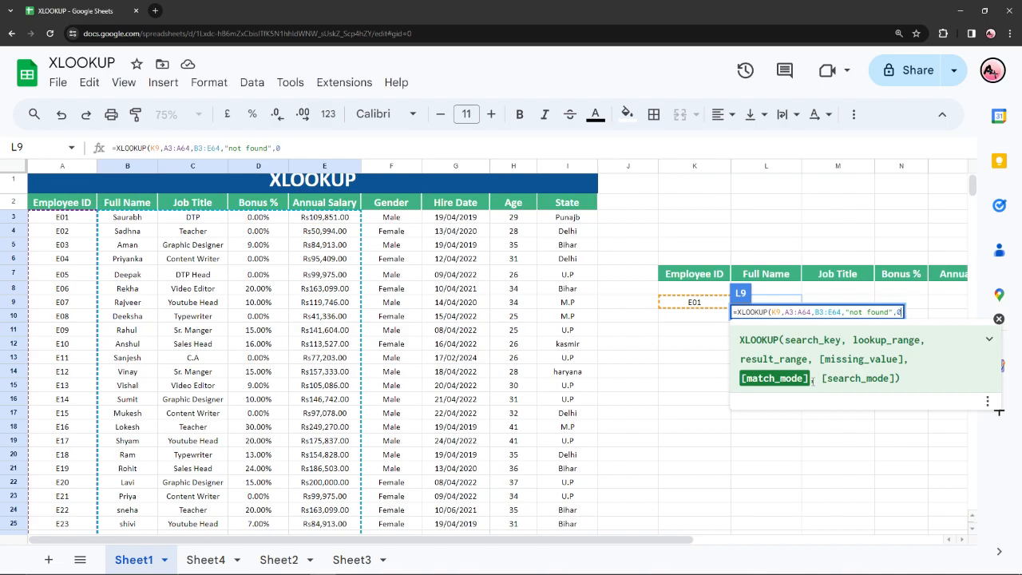
{"action": "key", "text": "Return"}
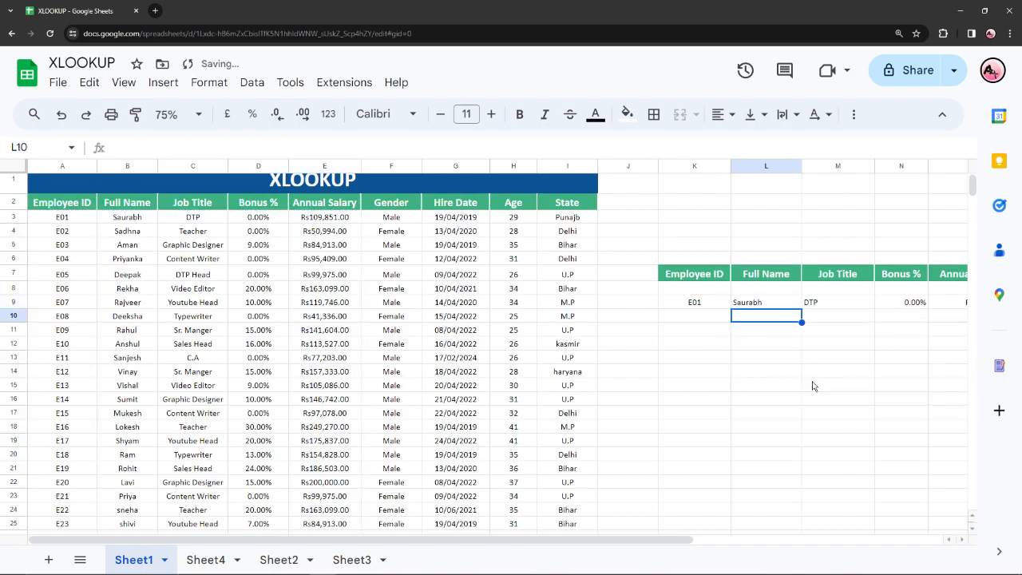
Step: Change the lookup Employee ID in K9 to E10
{"action": "left_click_drag", "start_coordinate": [578, 539], "coordinate": [717, 542]}
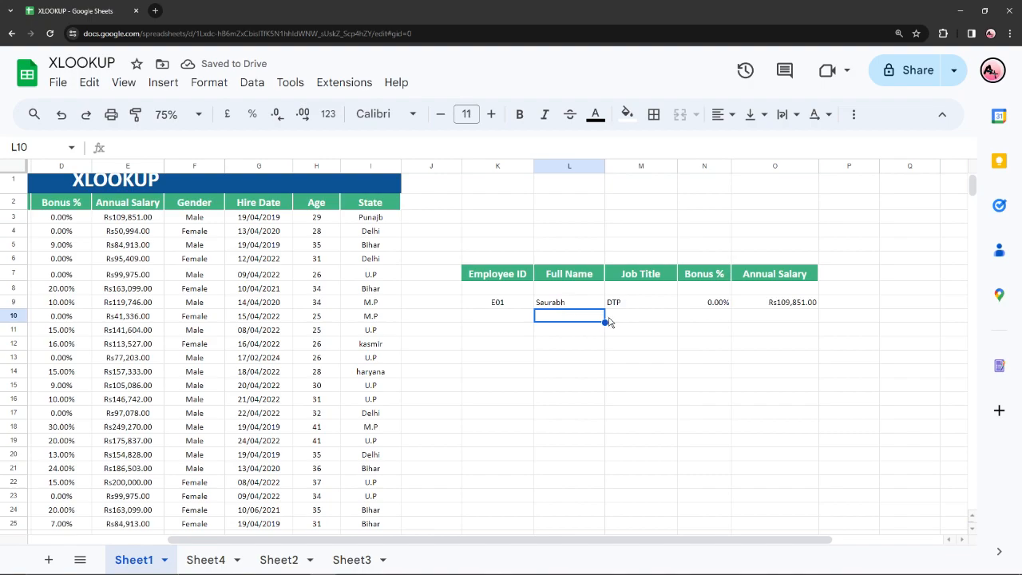
{"action": "left_click", "coordinate": [488, 306]}
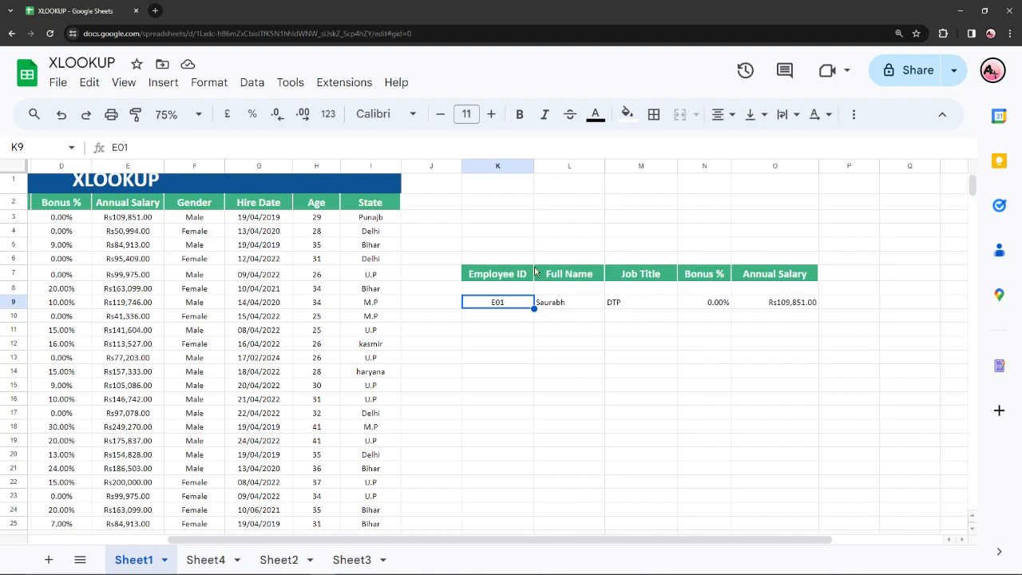
{"action": "left_click_drag", "start_coordinate": [544, 542], "coordinate": [403, 542]}
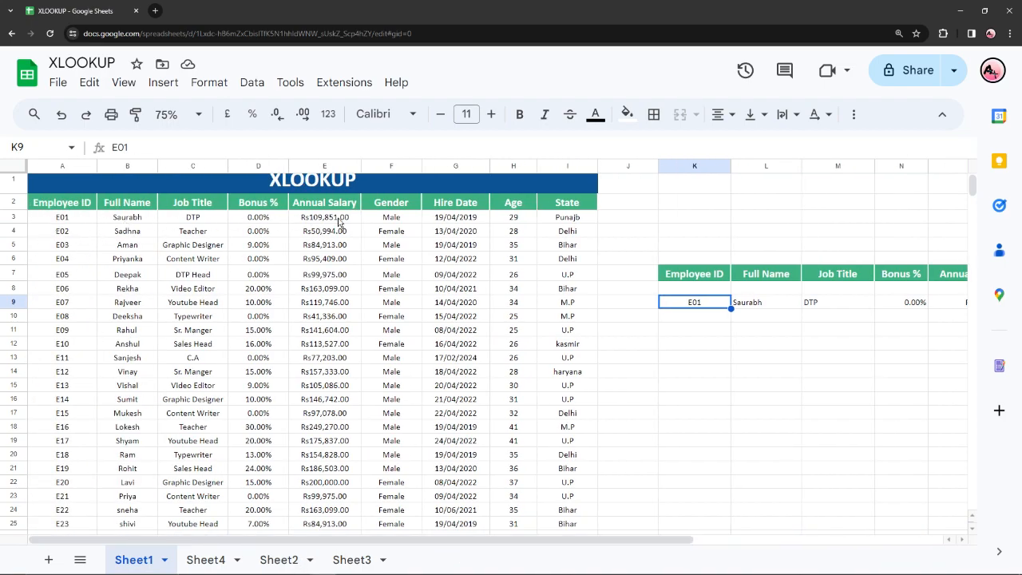
{"action": "left_click_drag", "start_coordinate": [402, 541], "coordinate": [545, 559]}
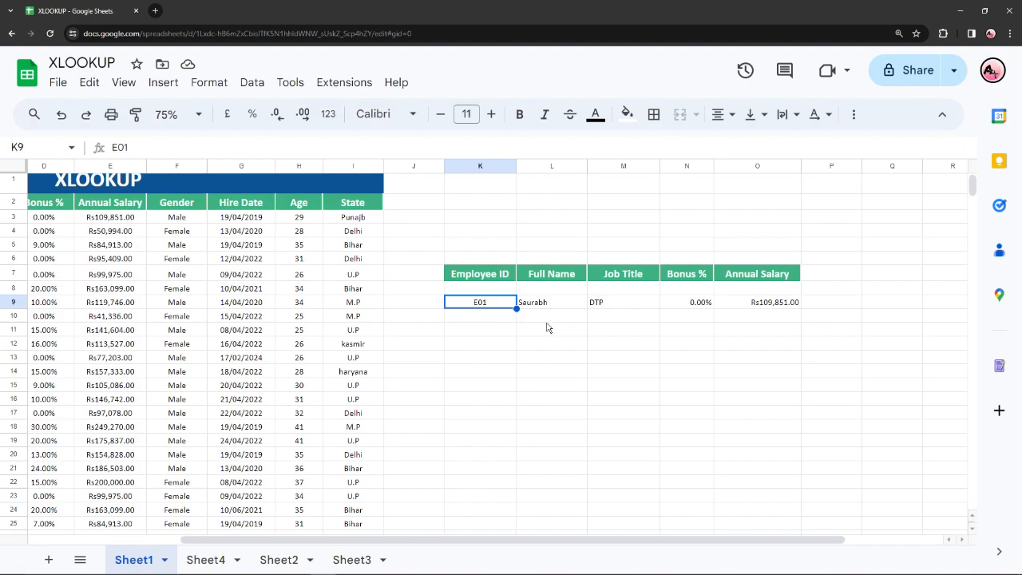
{"action": "left_click", "coordinate": [486, 332]}
{"action": "left_click", "coordinate": [474, 306]}
{"action": "double_click", "coordinate": [491, 301]}
{"action": "key", "text": "BackSpace"}
{"action": "key", "text": "BackSpace"}
{"action": "type", "text": "10"}
{"action": "key", "text": "Return"}
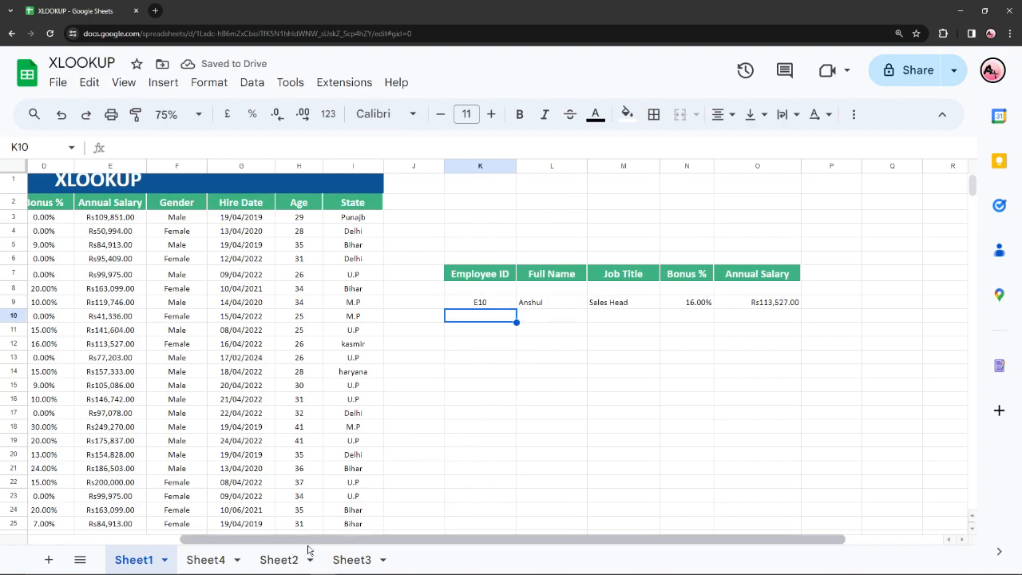
Step: Check the returned row against the employee table, and replace the lookup Employee ID in K9 with E25
{"action": "left_click_drag", "start_coordinate": [318, 540], "coordinate": [133, 541]}
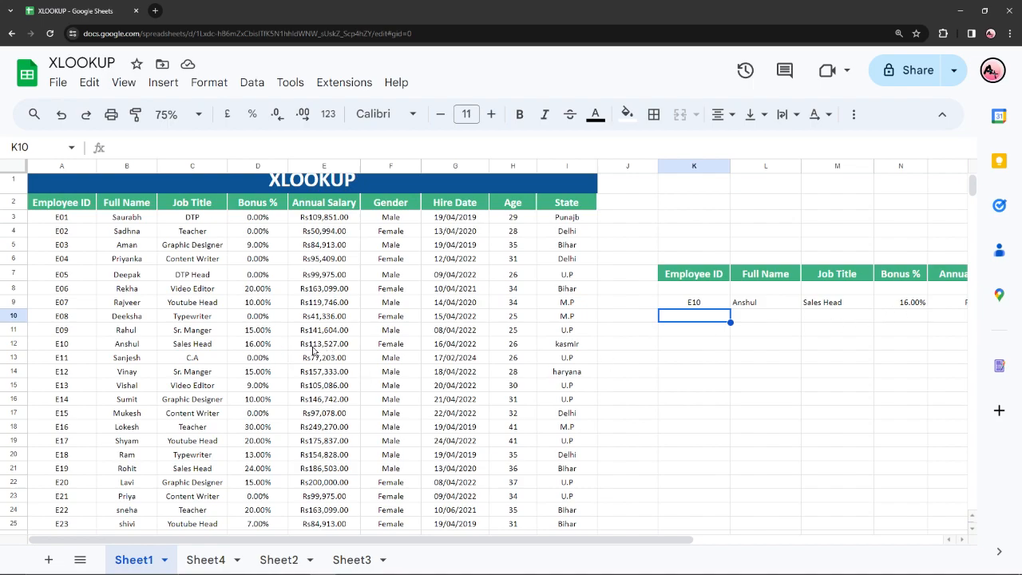
{"action": "left_click_drag", "start_coordinate": [336, 546], "coordinate": [535, 551]}
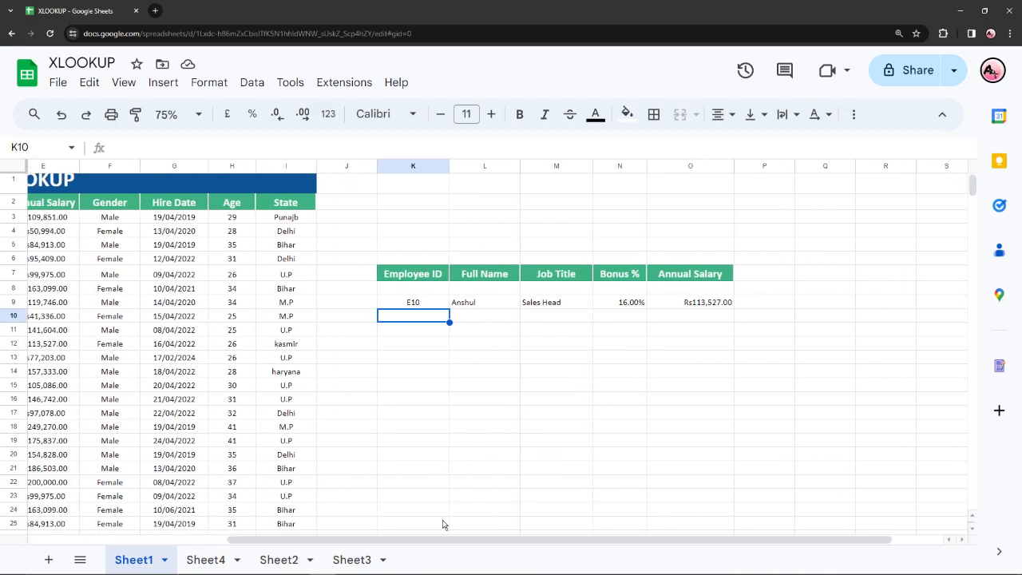
{"action": "left_click_drag", "start_coordinate": [450, 541], "coordinate": [250, 540]}
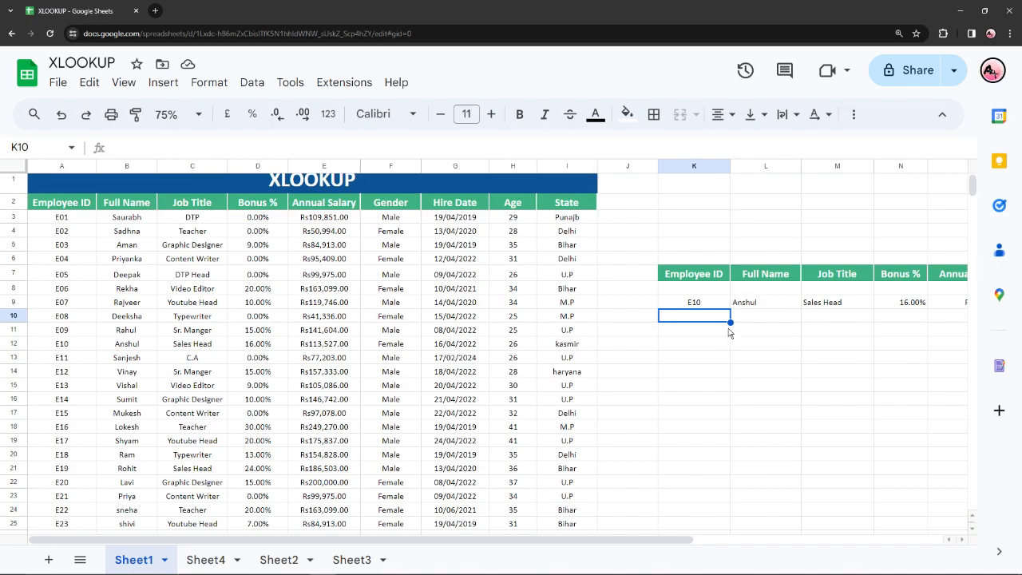
{"action": "left_click", "coordinate": [707, 304]}
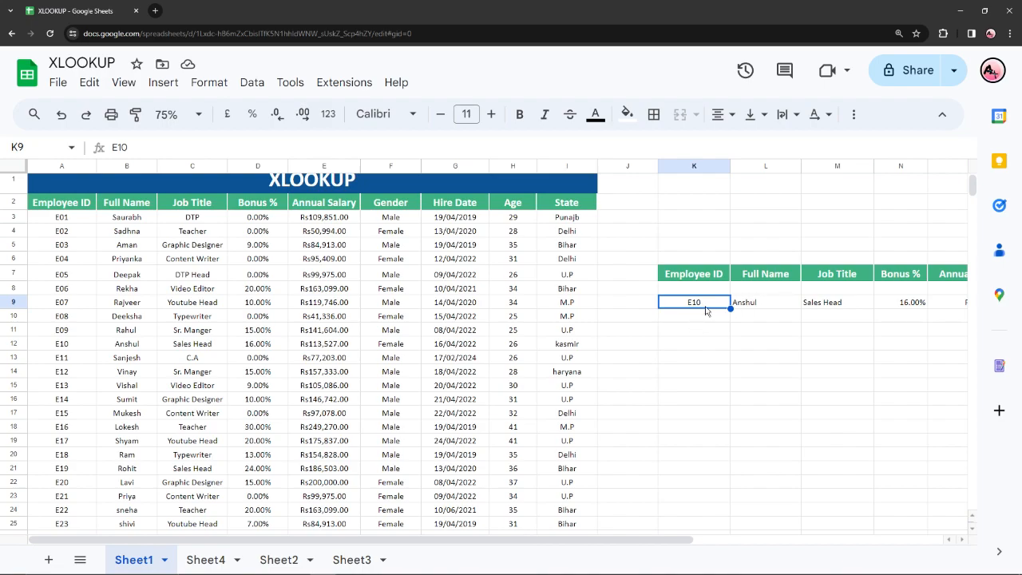
{"action": "left_click", "coordinate": [709, 330]}
{"action": "left_click", "coordinate": [703, 303]}
{"action": "double_click", "coordinate": [705, 303]}
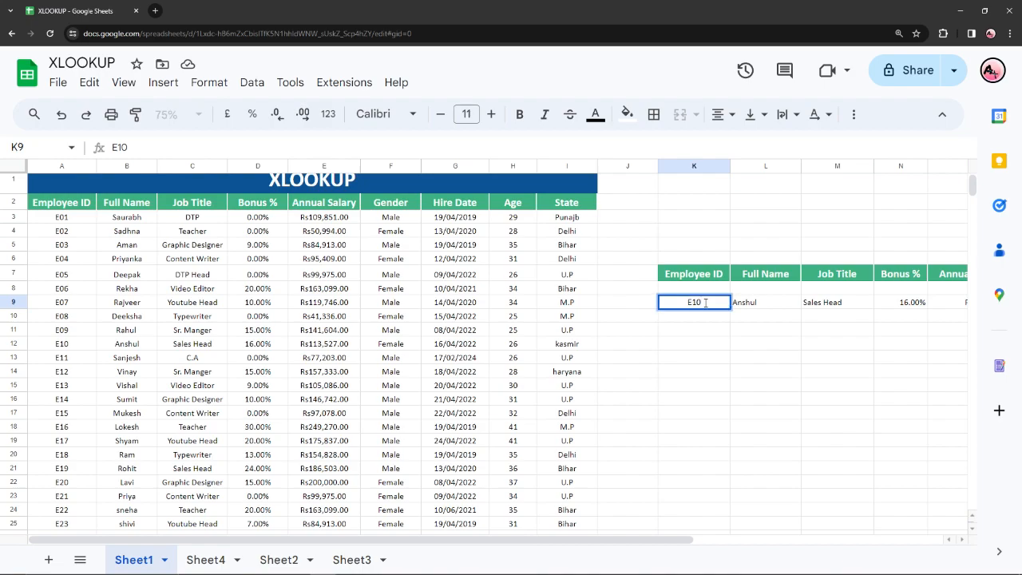
{"action": "key", "text": "BackSpace"}
{"action": "key", "text": "BackSpace"}
{"action": "key", "text": "BackSpace"}
{"action": "type", "text": "E25"}
{"action": "key", "text": "Return"}
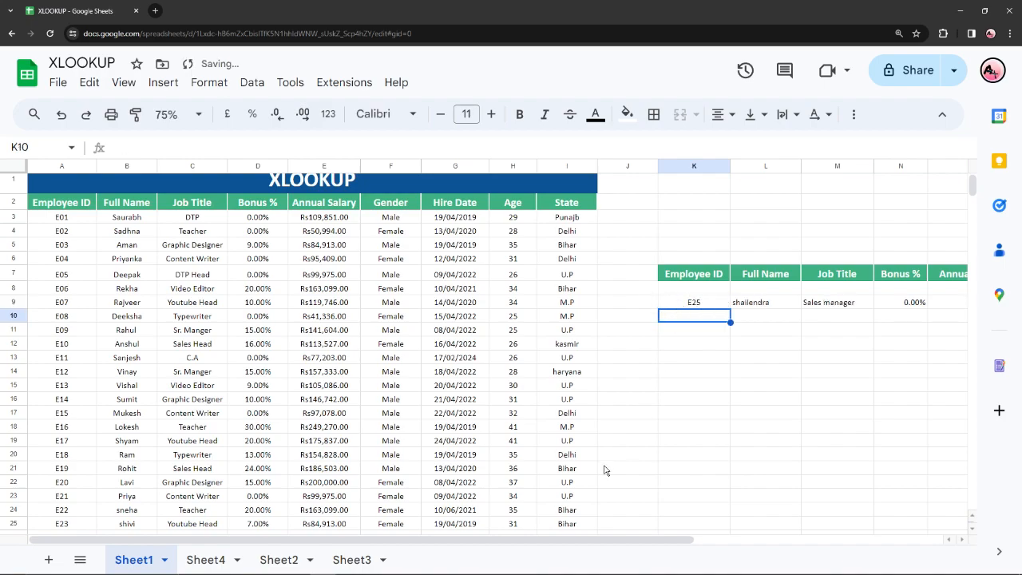
{"action": "left_click_drag", "start_coordinate": [487, 543], "coordinate": [584, 503]}
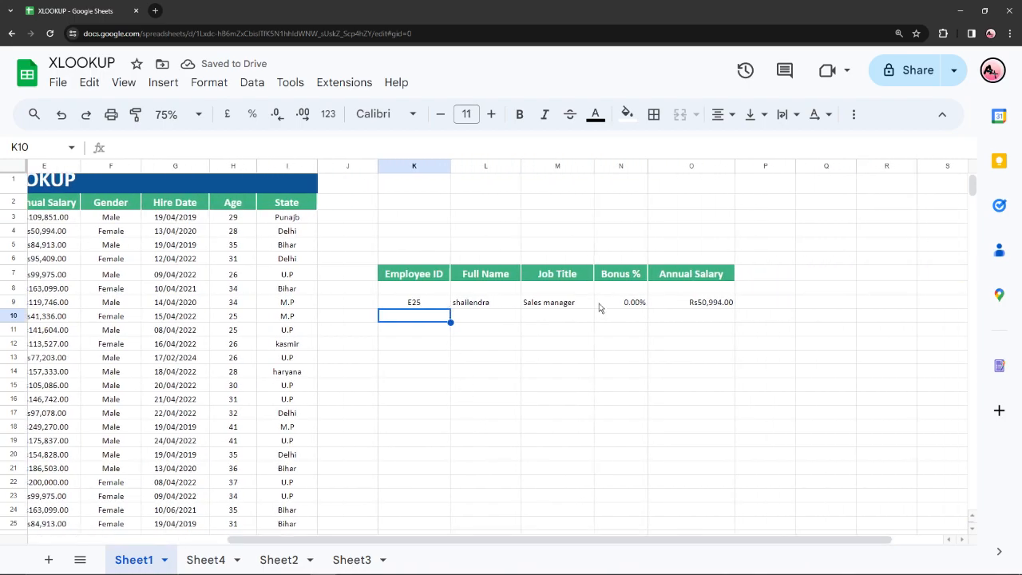